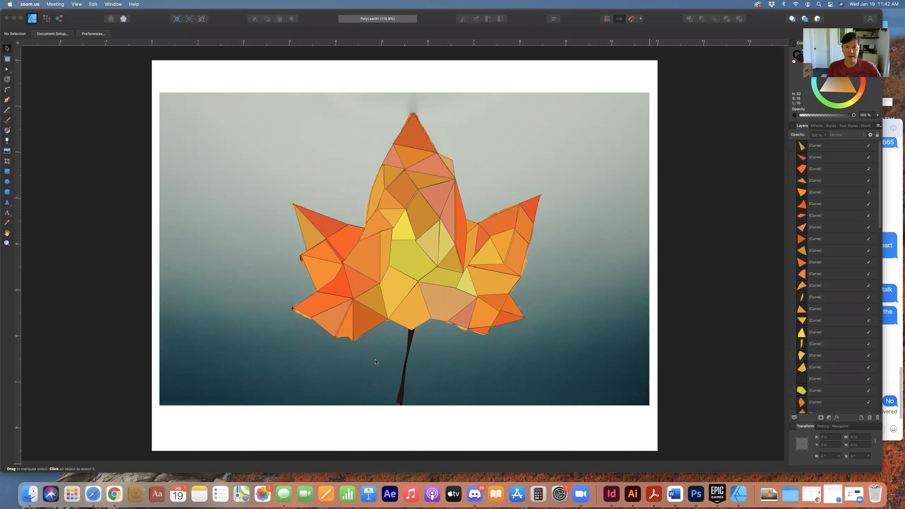
- Lock the PolygonLeaf.jpg background photo layer
{"action": "scroll", "coordinate": [813, 282], "scroll_direction": "down", "scroll_amount": 10}
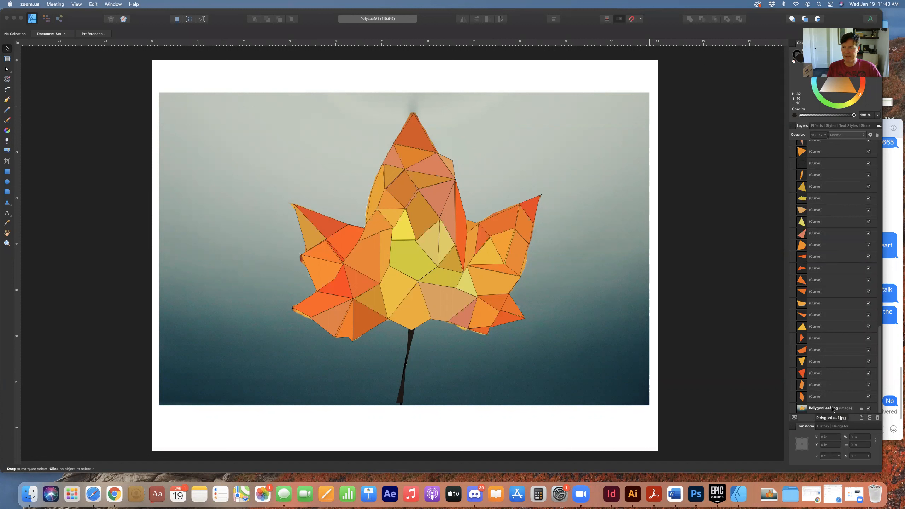
{"action": "left_click", "coordinate": [861, 409]}
{"action": "scroll", "coordinate": [836, 367], "scroll_direction": "up", "scroll_amount": 10}
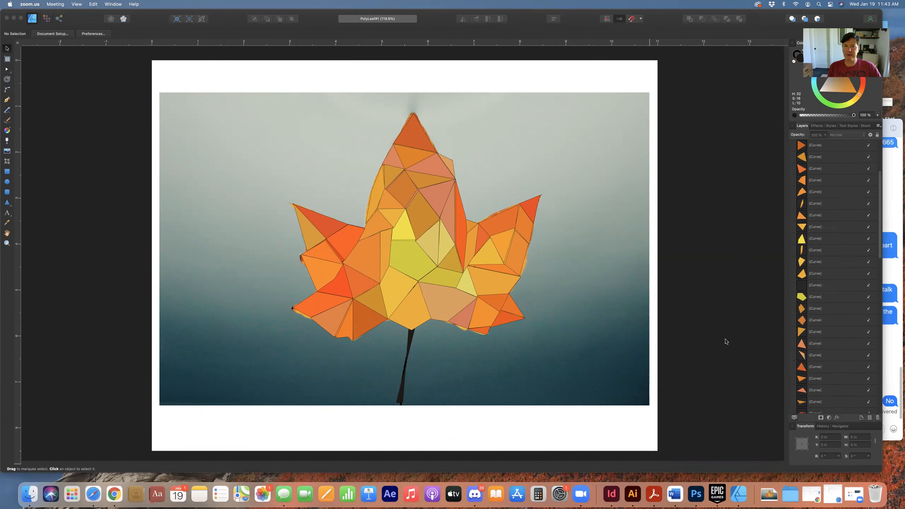
- Select several yellow and orange triangles of the leaf to inspect them, then deselect
{"action": "left_click", "coordinate": [441, 275]}
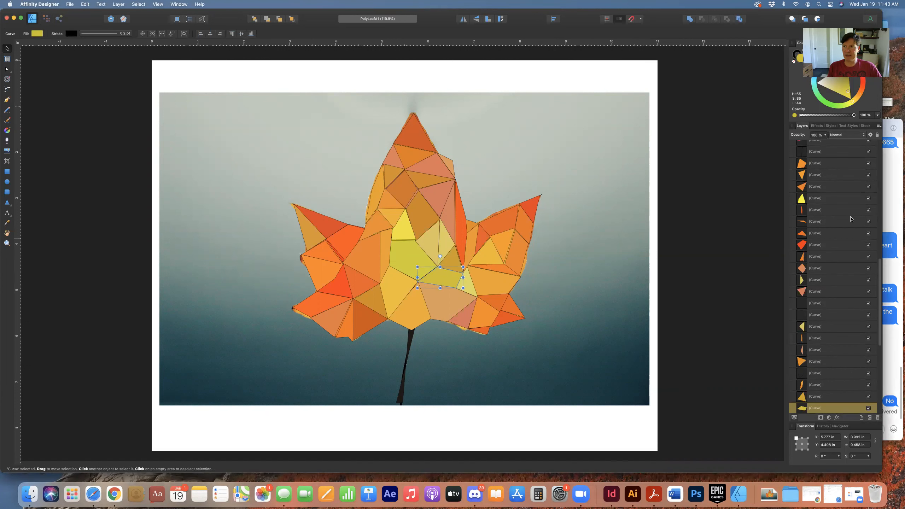
{"action": "scroll", "coordinate": [851, 219], "scroll_direction": "up", "scroll_amount": 5}
{"action": "left_click", "coordinate": [531, 211]}
{"action": "left_click", "coordinate": [526, 232]}
{"action": "left_click", "coordinate": [520, 259]}
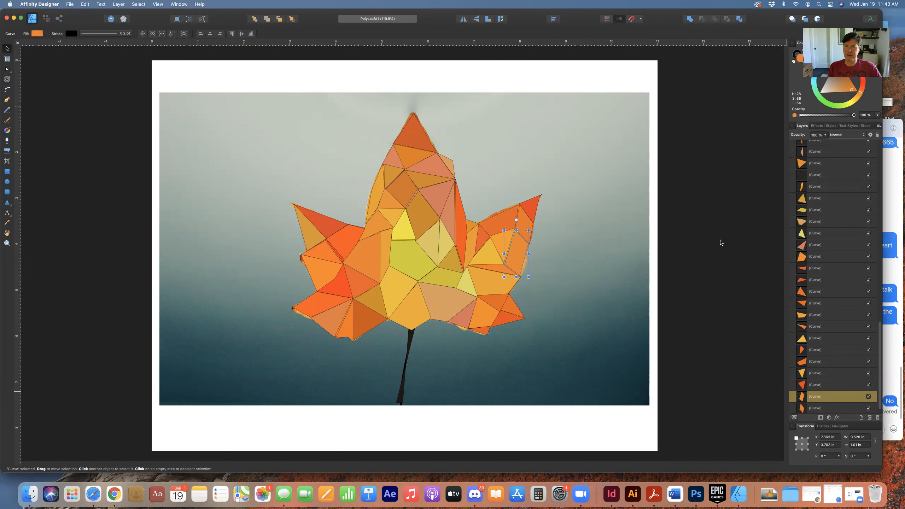
{"action": "left_click", "coordinate": [692, 252]}
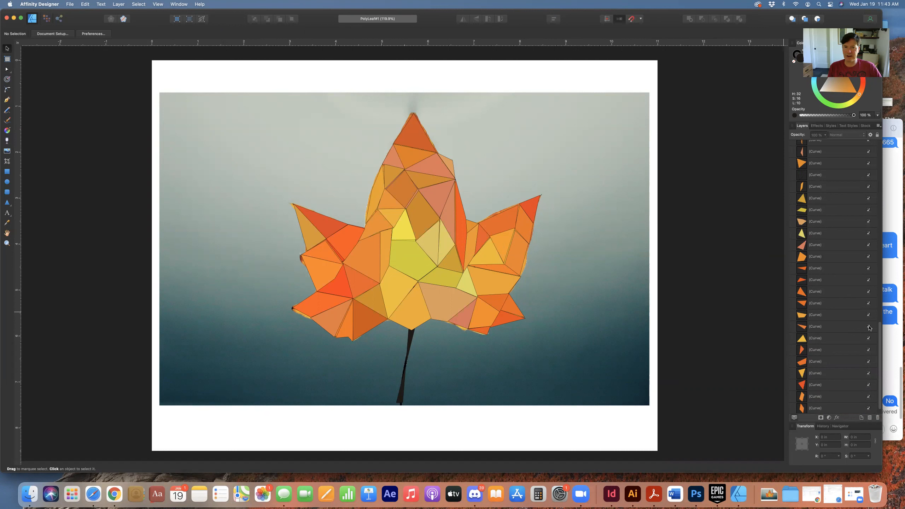
- Hide a triangle curve near the leaf's lower right and show it again
{"action": "left_click", "coordinate": [869, 292]}
{"action": "left_click", "coordinate": [868, 292]}
{"action": "scroll", "coordinate": [835, 315], "scroll_direction": "up", "scroll_amount": 15}
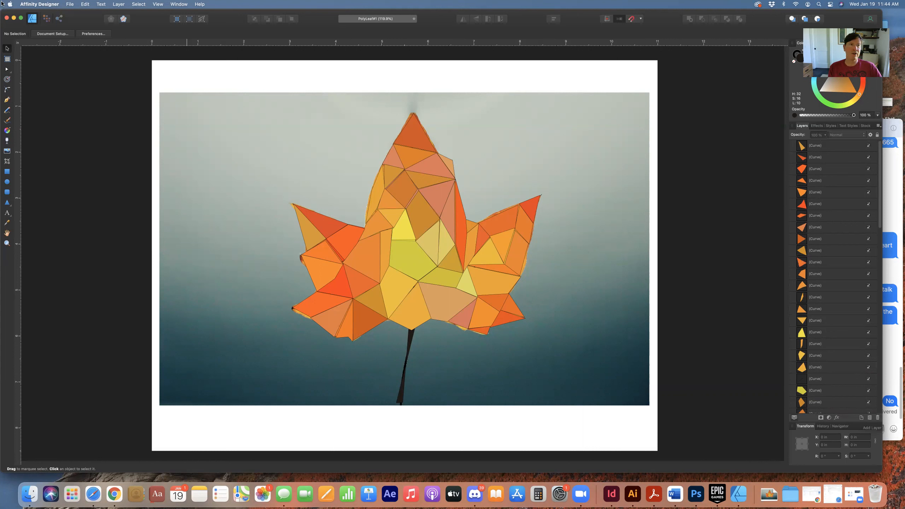
- Add a new empty Layer1 and select all 72 triangle curves in the Layers panel
{"action": "left_click", "coordinate": [119, 4]}
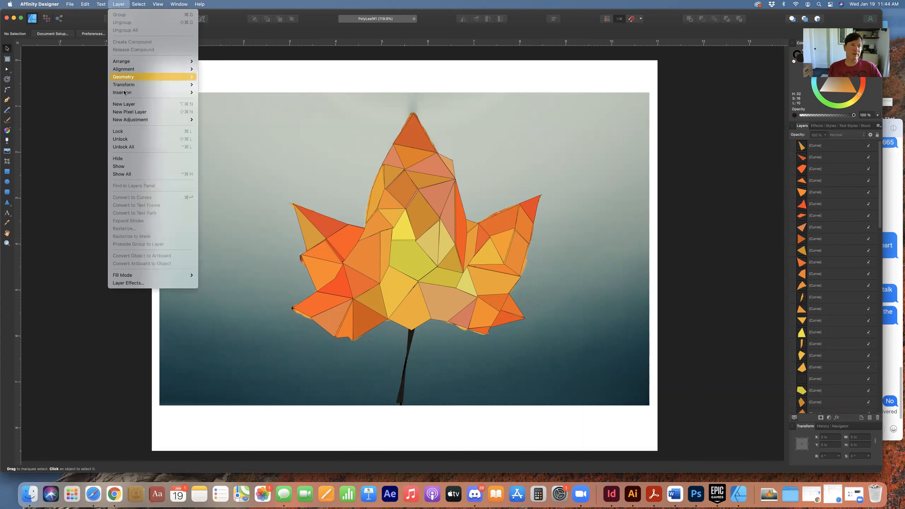
{"action": "left_click", "coordinate": [127, 104]}
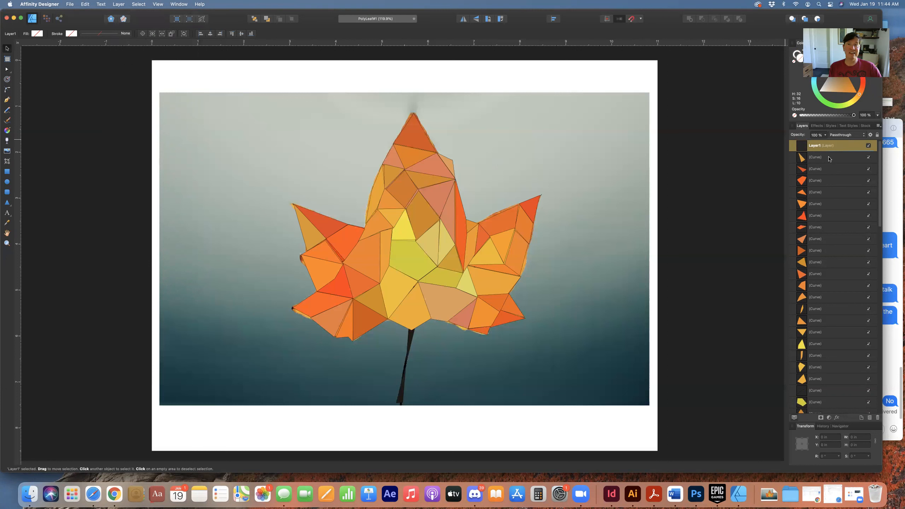
{"action": "left_click", "coordinate": [828, 159]}
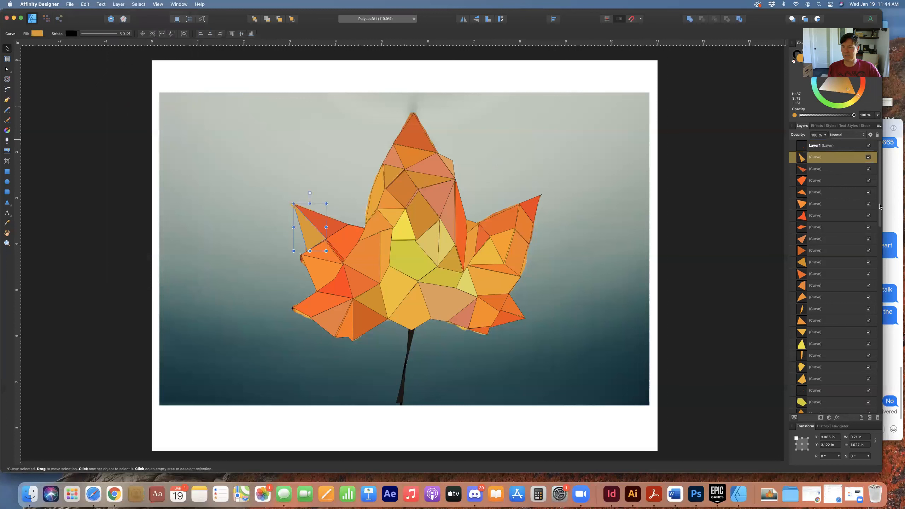
{"action": "left_click_drag", "start_coordinate": [879, 206], "coordinate": [881, 158]}
{"action": "left_click", "coordinate": [828, 166]}
{"action": "left_click", "coordinate": [827, 158]}
{"action": "left_click_drag", "start_coordinate": [880, 172], "coordinate": [884, 392]}
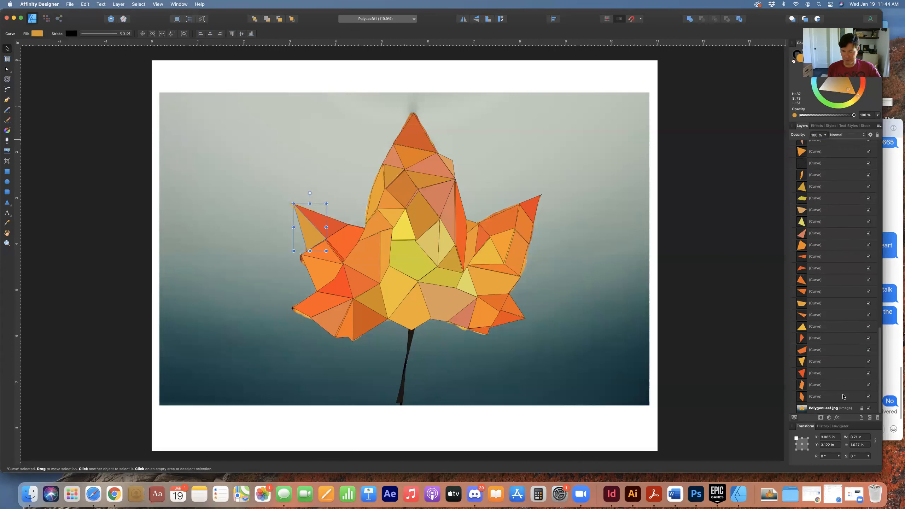
{"action": "left_click", "coordinate": [843, 396], "text": "shift"}
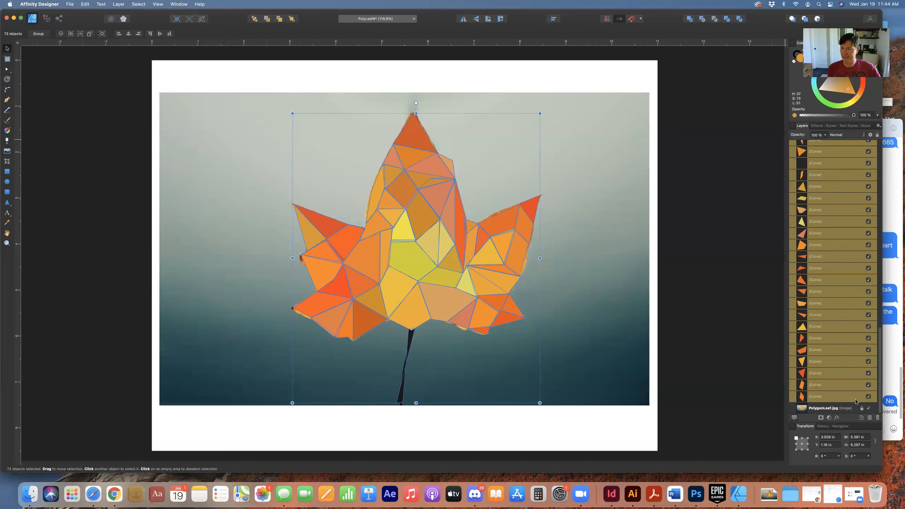
- Drag the 72 selected curve rows onto Layer1 so they nest inside it
{"action": "left_click_drag", "start_coordinate": [880, 401], "coordinate": [875, 117]}
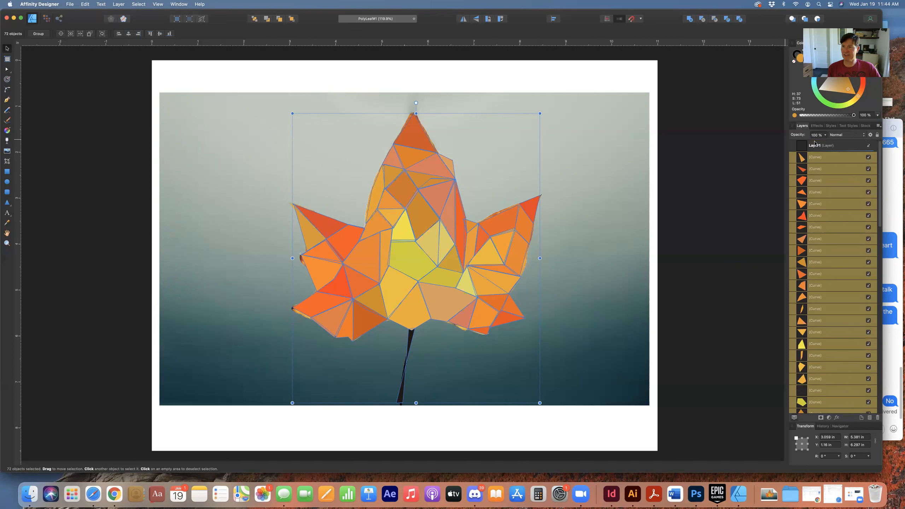
{"action": "mouse_move", "coordinate": [828, 159]}
{"action": "left_mouse_down"}
{"action": "mouse_move", "coordinate": [827, 147]}
{"action": "mouse_move", "coordinate": [836, 147]}
{"action": "mouse_move", "coordinate": [806, 147]}
{"action": "mouse_move", "coordinate": [825, 146]}
{"action": "left_mouse_up"}
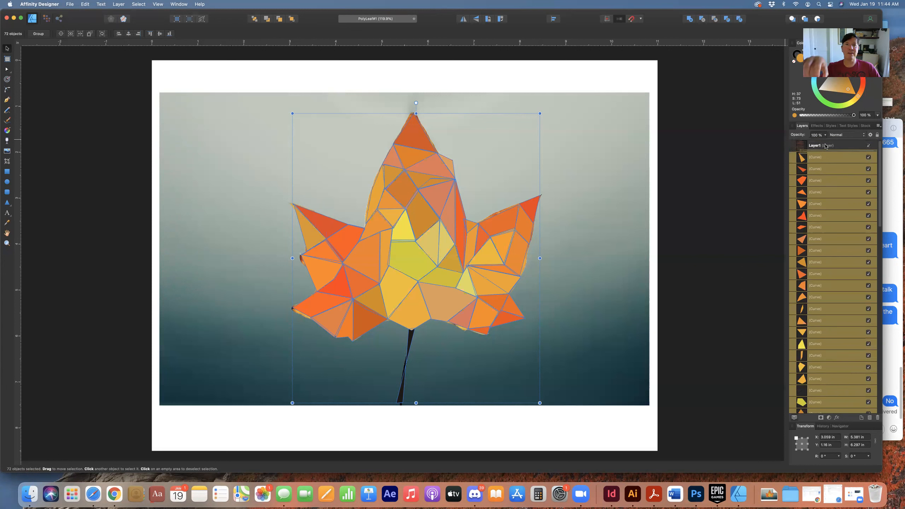
{"action": "left_click_drag", "start_coordinate": [825, 145], "coordinate": [807, 147]}
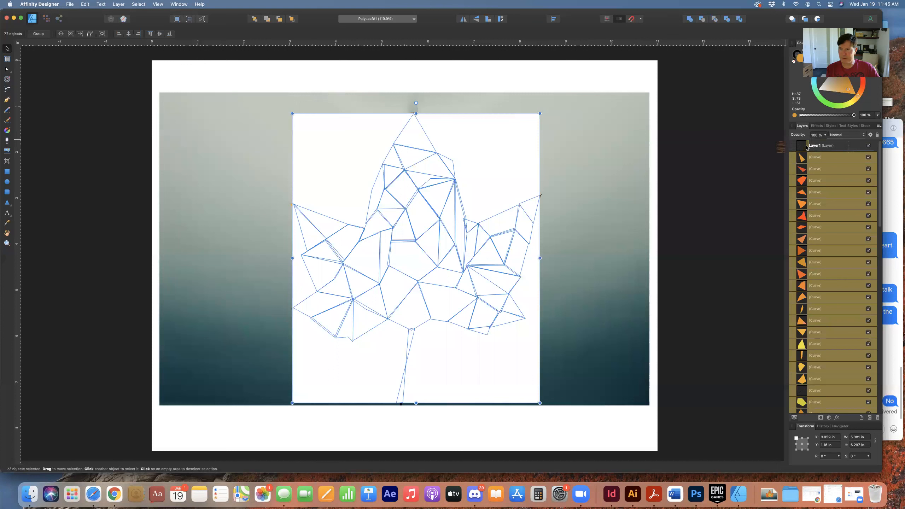
{"action": "left_click_drag", "start_coordinate": [813, 148], "coordinate": [824, 153]}
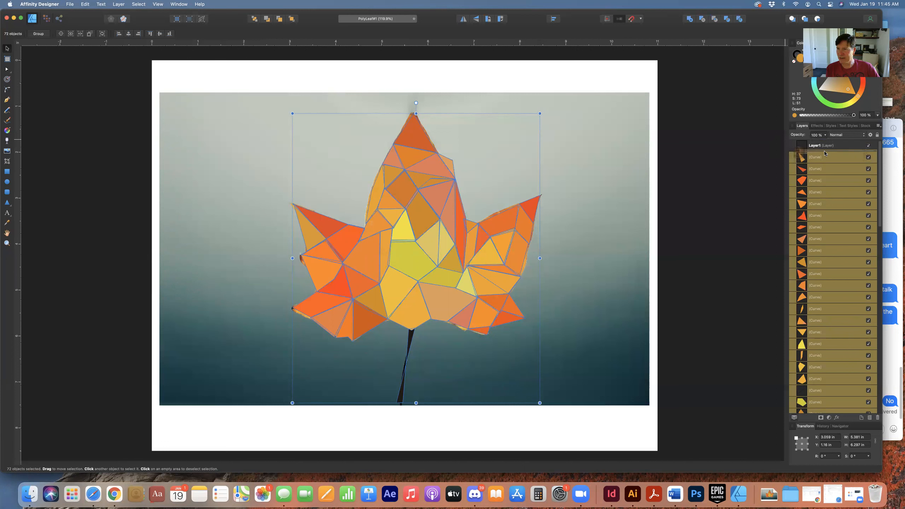
{"action": "left_click_drag", "start_coordinate": [825, 153], "coordinate": [807, 146]}
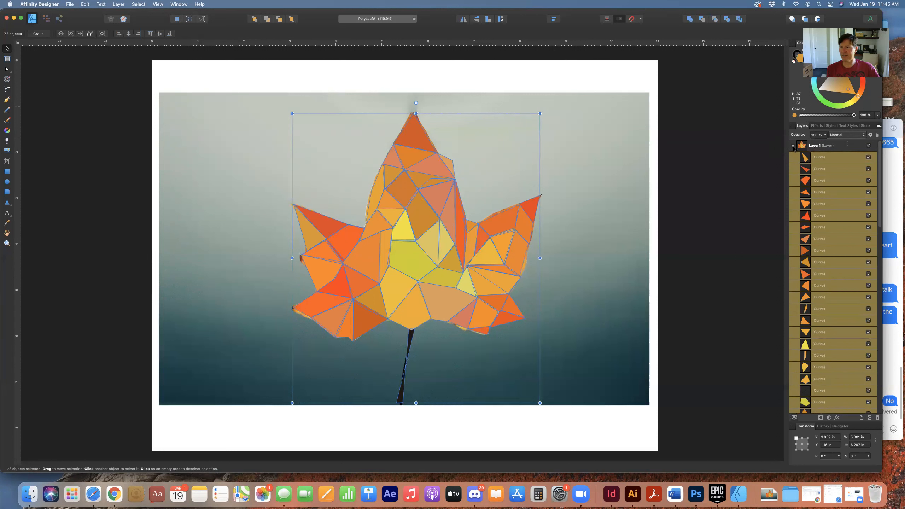
- Collapse Layer1 and toggle its visibility to compare the triangles with the photo
{"action": "left_click", "coordinate": [792, 145]}
{"action": "left_click", "coordinate": [792, 146]}
{"action": "left_click", "coordinate": [793, 146]}
{"action": "left_click", "coordinate": [793, 145]}
{"action": "left_click", "coordinate": [793, 145]}
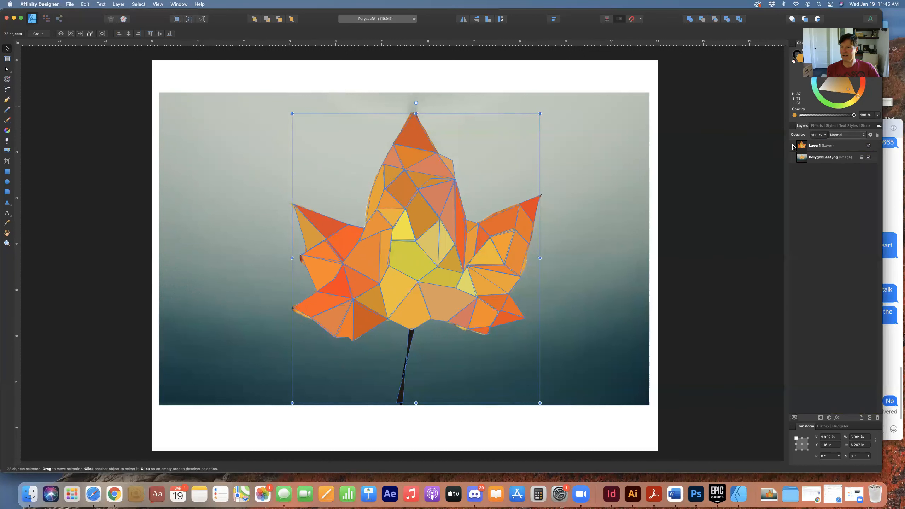
{"action": "left_click", "coordinate": [867, 146]}
{"action": "left_click", "coordinate": [867, 145]}
{"action": "left_click", "coordinate": [867, 145]}
{"action": "left_click", "coordinate": [867, 146]}
- Select Layer1 and drag its opacity down to reveal the photo leaf beneath
{"action": "left_click", "coordinate": [837, 148]}
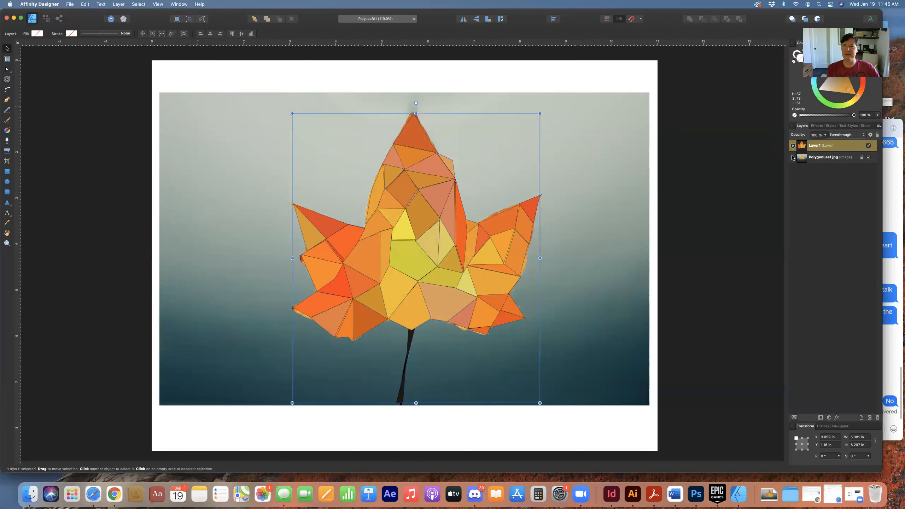
{"action": "left_click", "coordinate": [868, 146]}
{"action": "left_click", "coordinate": [869, 146]}
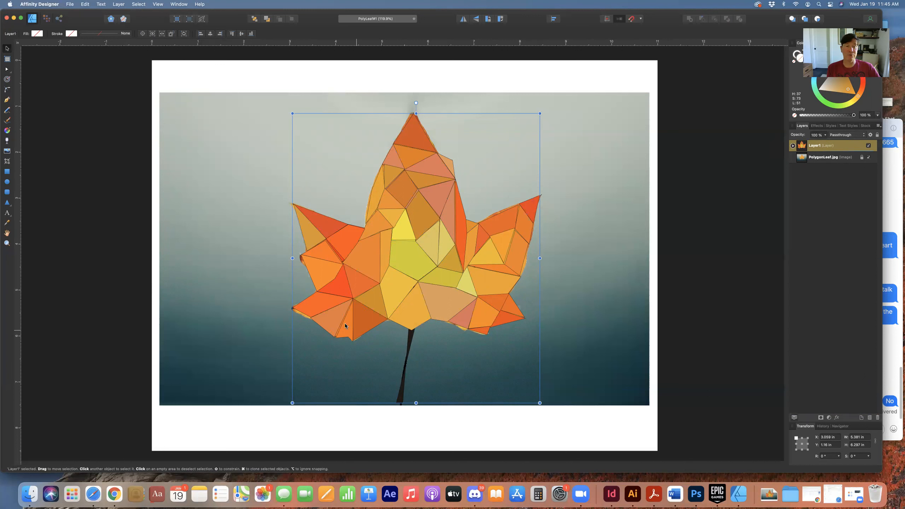
{"action": "left_click", "coordinate": [825, 135]}
{"action": "mouse_move", "coordinate": [824, 142]}
{"action": "left_mouse_down"}
{"action": "mouse_move", "coordinate": [783, 150]}
{"action": "mouse_move", "coordinate": [855, 151]}
{"action": "mouse_move", "coordinate": [762, 151]}
{"action": "mouse_move", "coordinate": [862, 151]}
{"action": "mouse_move", "coordinate": [760, 143]}
{"action": "mouse_move", "coordinate": [835, 145]}
{"action": "left_mouse_up"}
- Keep Layer1 at Passthrough blend mode and full opacity, then deselect
{"action": "left_click", "coordinate": [852, 193]}
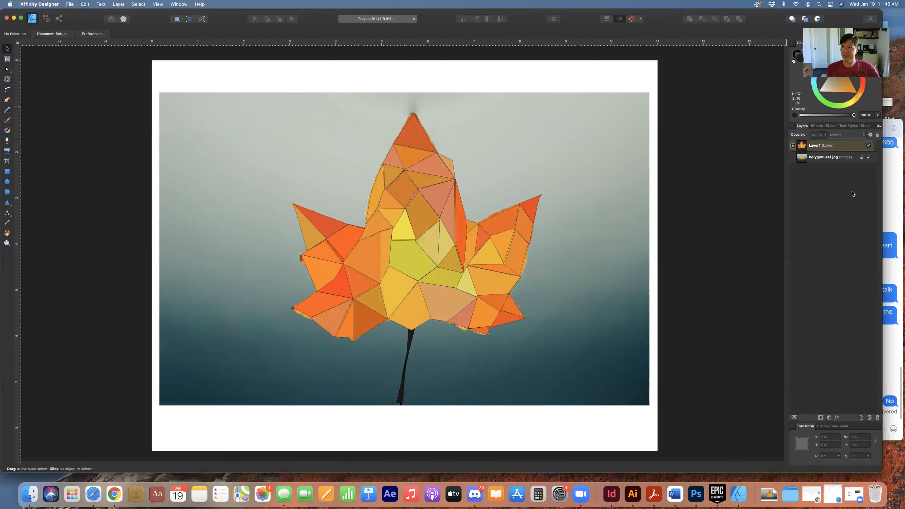
{"action": "left_click", "coordinate": [851, 145]}
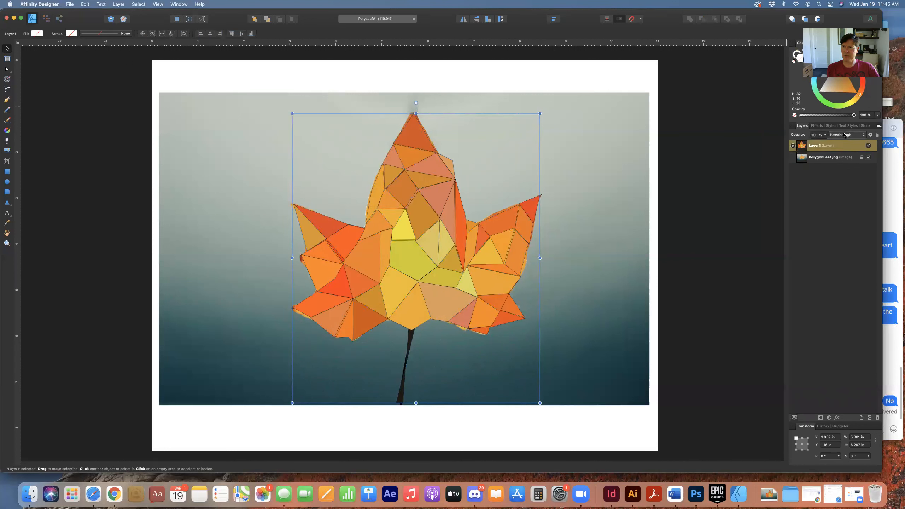
{"action": "left_click", "coordinate": [843, 135]}
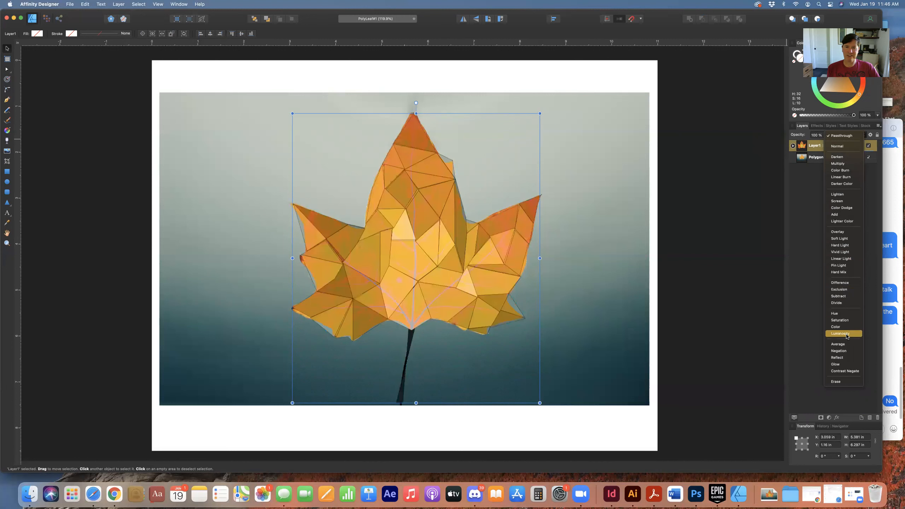
{"action": "left_click", "coordinate": [835, 136]}
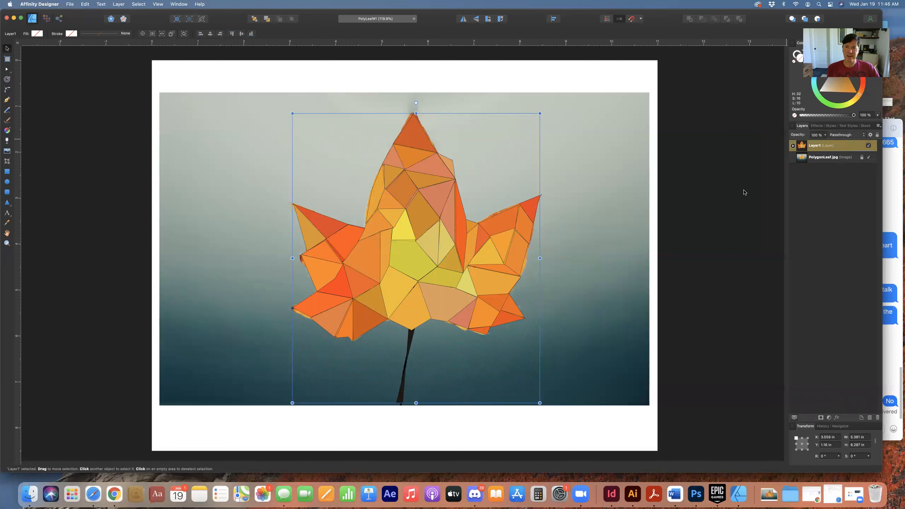
{"action": "left_click", "coordinate": [704, 198]}
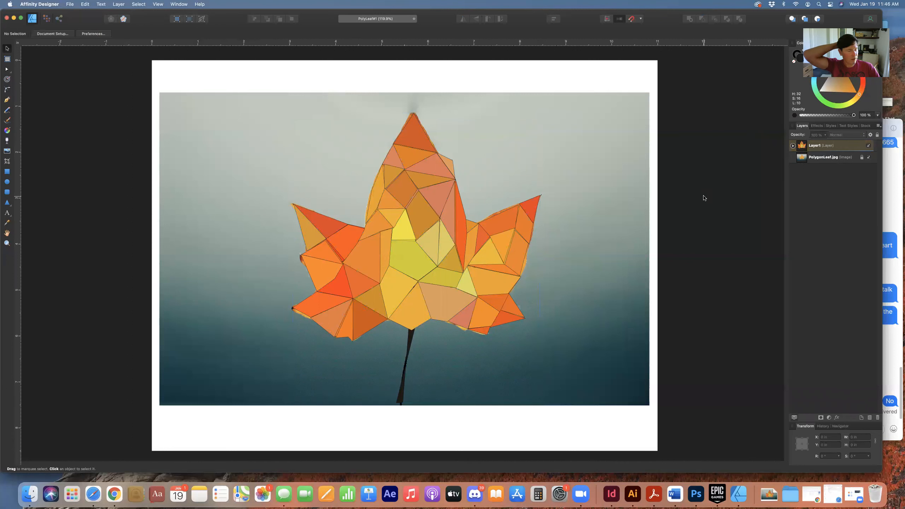
- Hide the background photo and zoom to 300% on the leaf's upper facets
{"action": "left_click", "coordinate": [869, 158]}
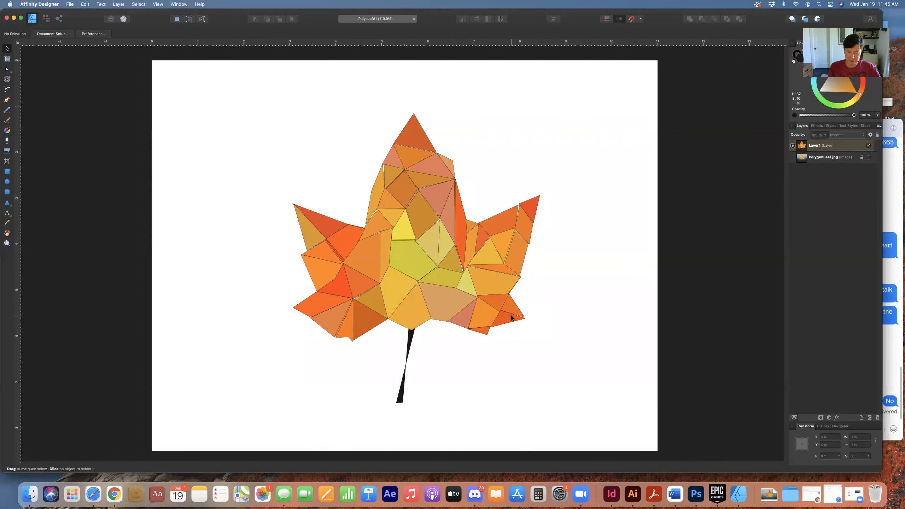
{"action": "key", "text": "super+equal"}
{"action": "key", "text": "super+equal"}
{"action": "left_click_drag", "start_coordinate": [645, 237], "coordinate": [590, 311]}
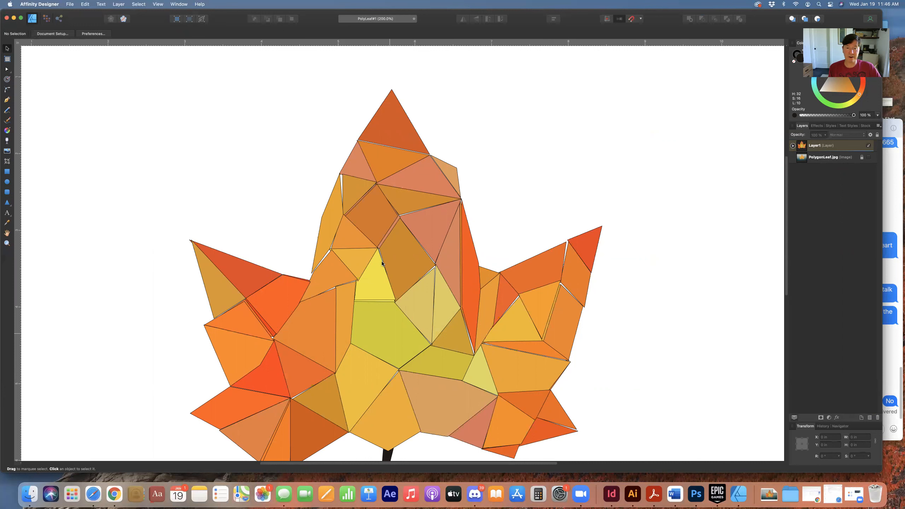
{"action": "key", "text": "super+equal"}
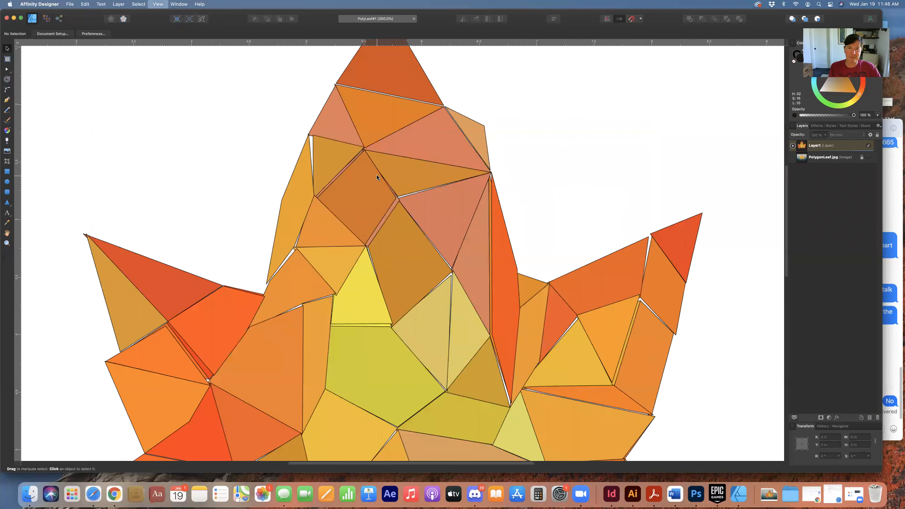
{"action": "scroll", "coordinate": [429, 294], "scroll_direction": "up", "scroll_amount": 6}
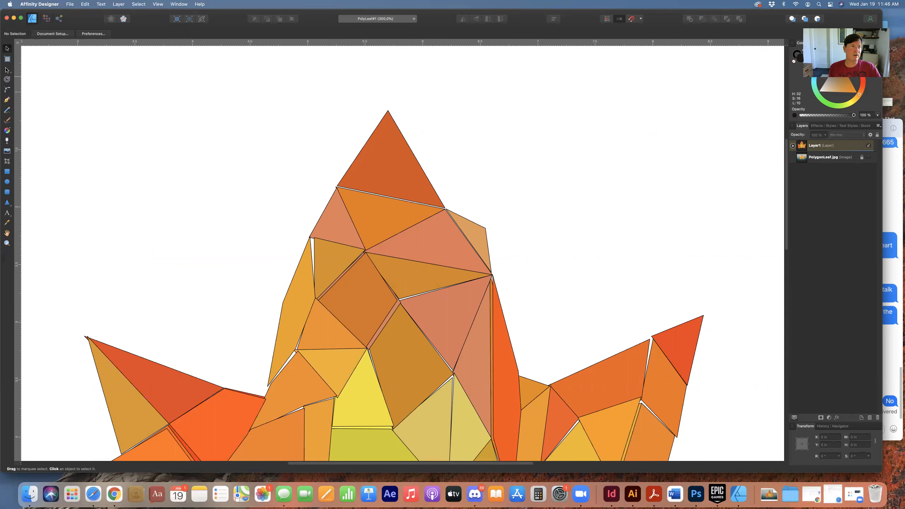
- Switch to the Node Tool and zoom to 500% on the leaf's top triangle
{"action": "left_click", "coordinate": [7, 71]}
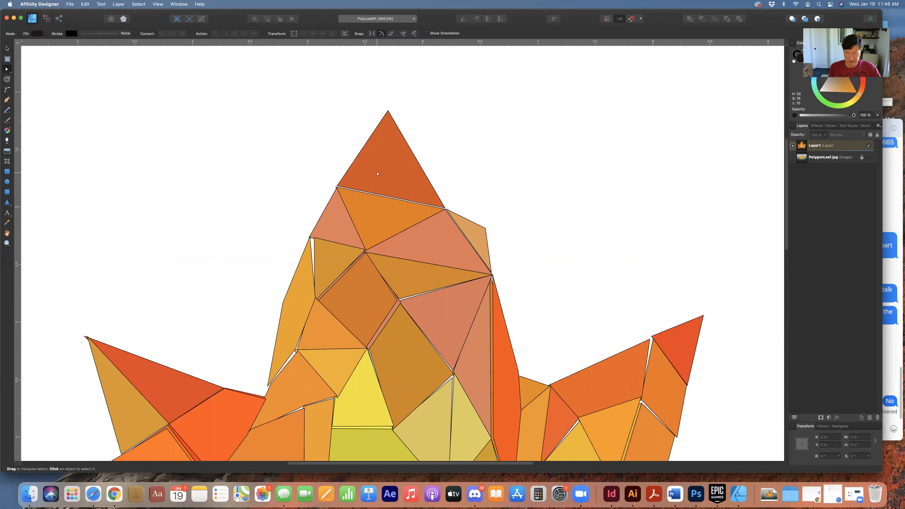
{"action": "key", "text": "super+equal"}
{"action": "key", "text": "super+equal"}
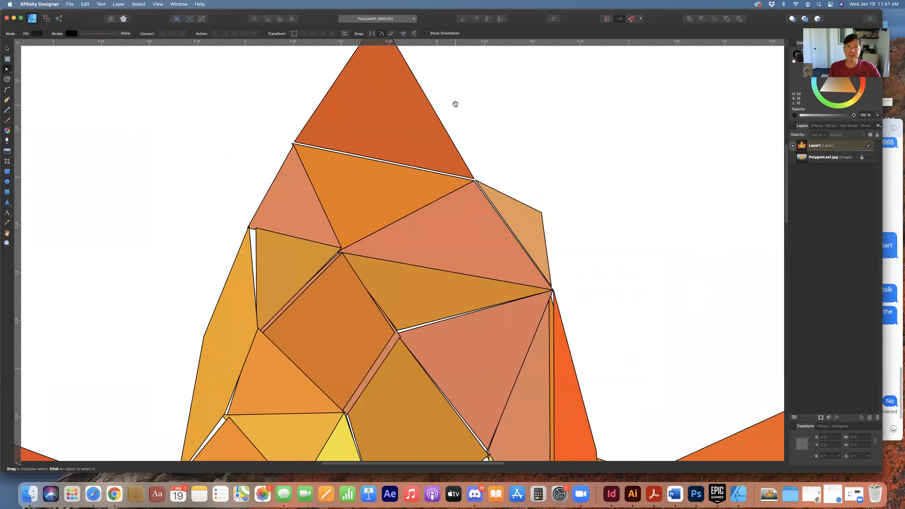
{"action": "scroll", "coordinate": [463, 136], "scroll_direction": "up", "scroll_amount": 2}
{"action": "scroll", "coordinate": [464, 135], "scroll_direction": "left", "scroll_amount": 2}
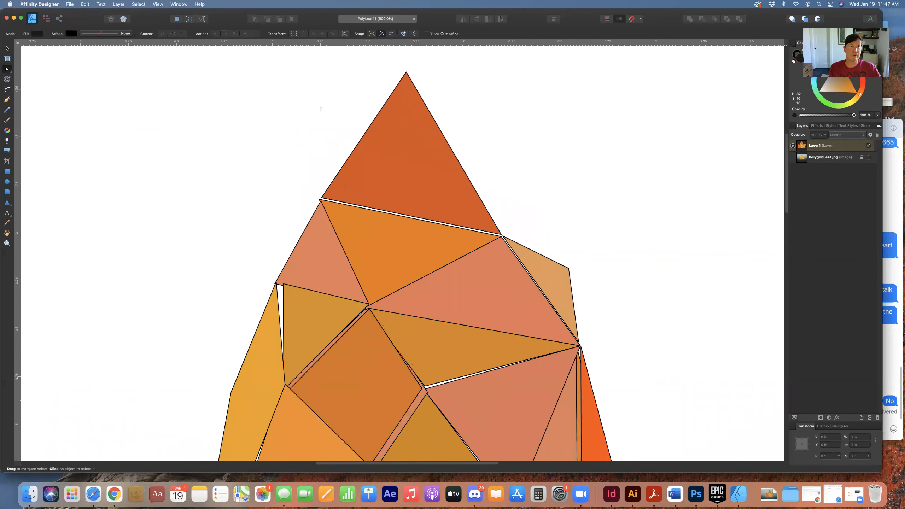
- Browse the View > Zoom options and close the menu without changes
{"action": "left_click", "coordinate": [178, 4]}
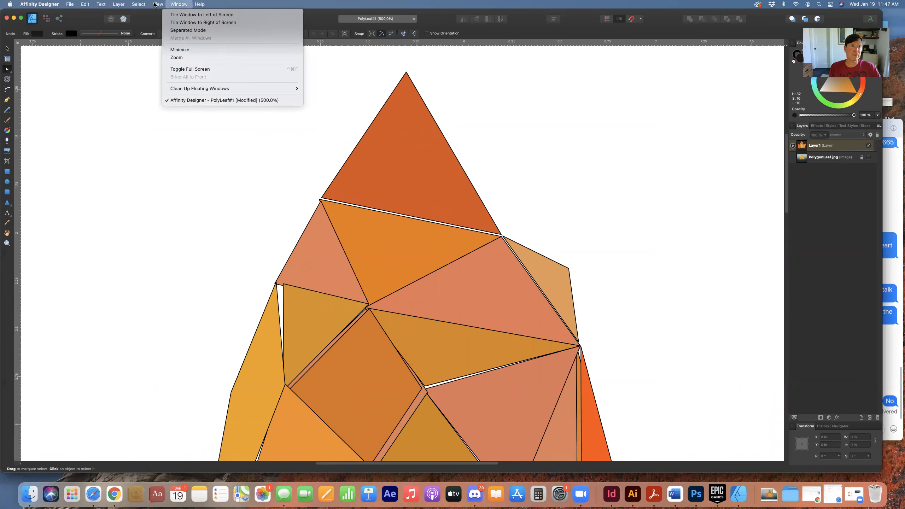
{"action": "mouse_move", "coordinate": [152, 3]}
{"action": "mouse_move", "coordinate": [199, 14]}
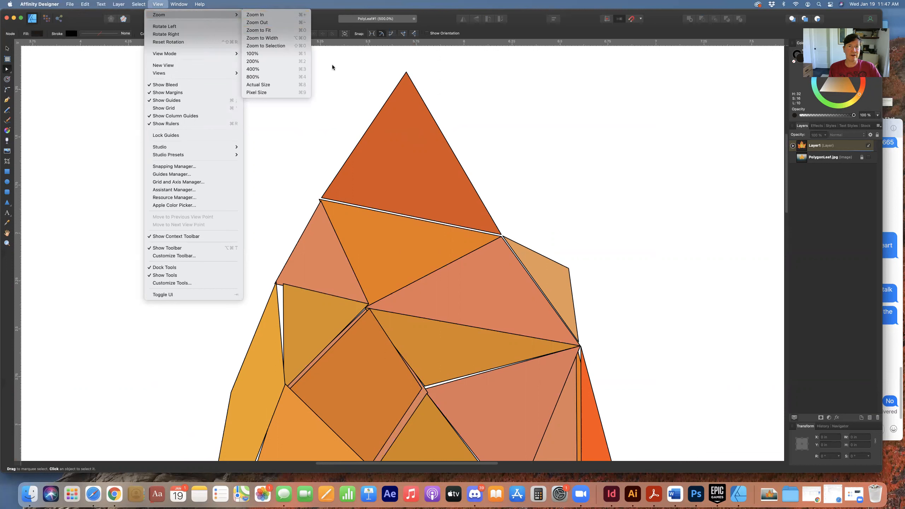
{"action": "left_click", "coordinate": [360, 76]}
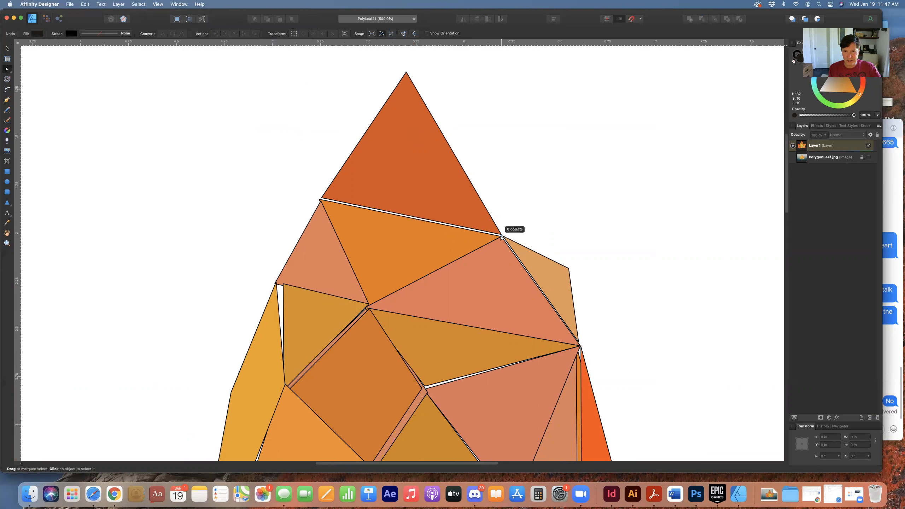
- Drag the top triangle's right and left corners onto the neighbouring facets' corners
{"action": "left_click", "coordinate": [497, 235]}
{"action": "left_click", "coordinate": [496, 234]}
{"action": "left_click_drag", "start_coordinate": [501, 239], "coordinate": [492, 243]}
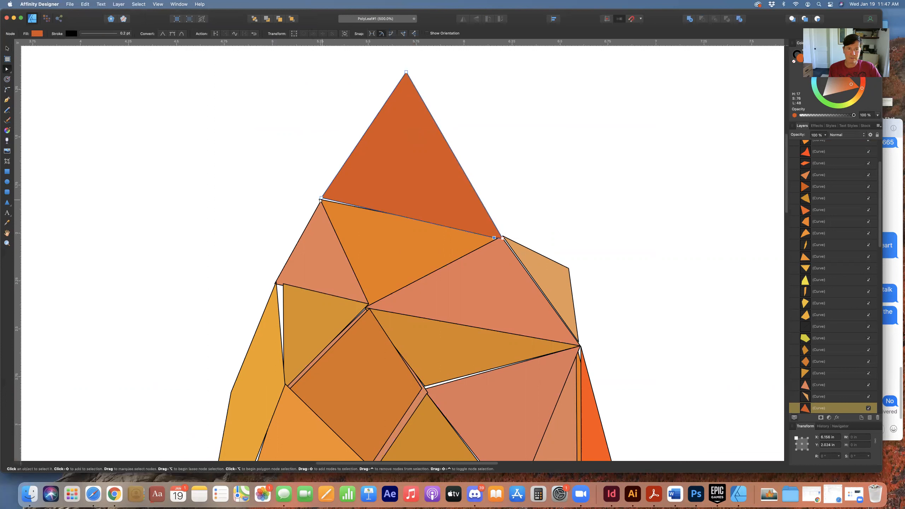
{"action": "left_click_drag", "start_coordinate": [320, 201], "coordinate": [319, 203]}
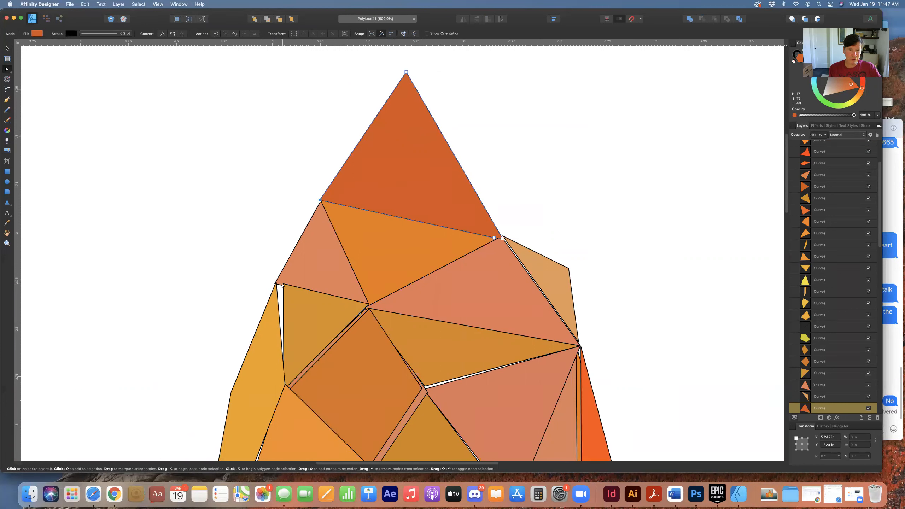
- Snap corners of the left facet and the four-sided right facet onto their neighbours
{"action": "left_click", "coordinate": [283, 285]}
{"action": "left_click_drag", "start_coordinate": [283, 285], "coordinate": [276, 282]}
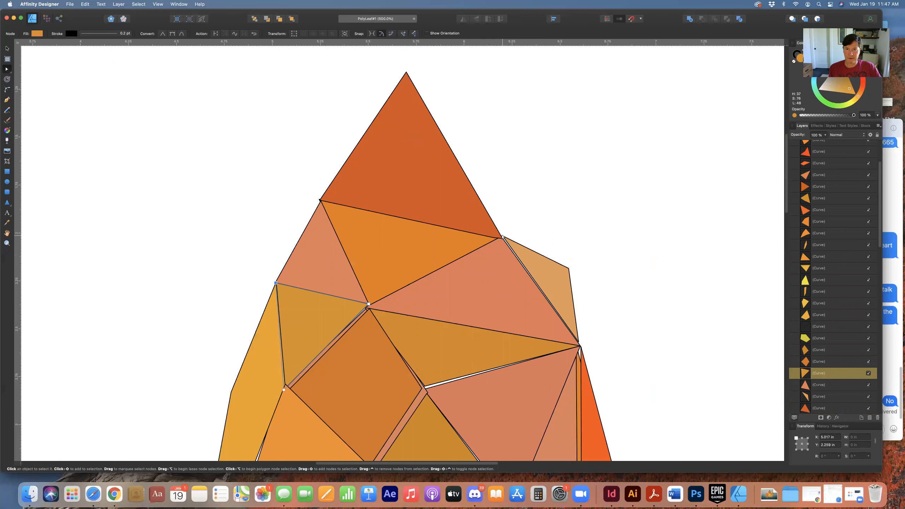
{"action": "left_click", "coordinate": [502, 238]}
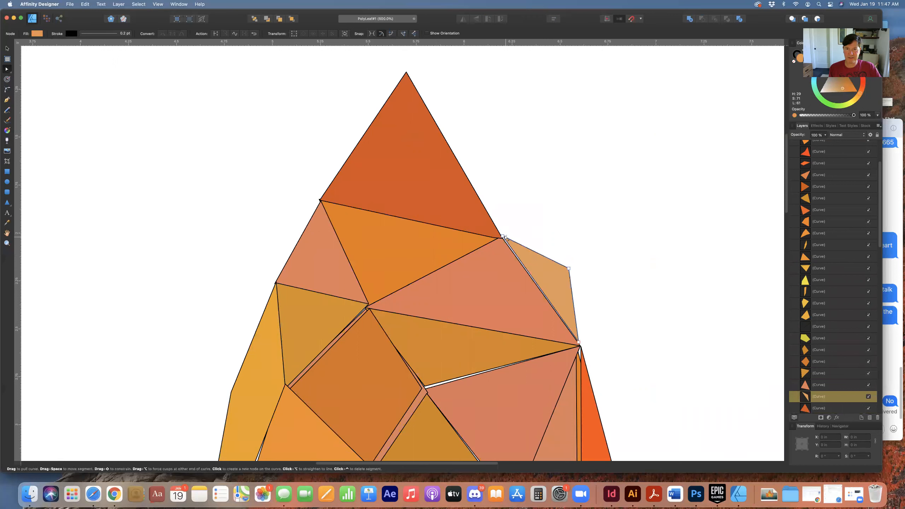
{"action": "left_click_drag", "start_coordinate": [501, 239], "coordinate": [499, 242]}
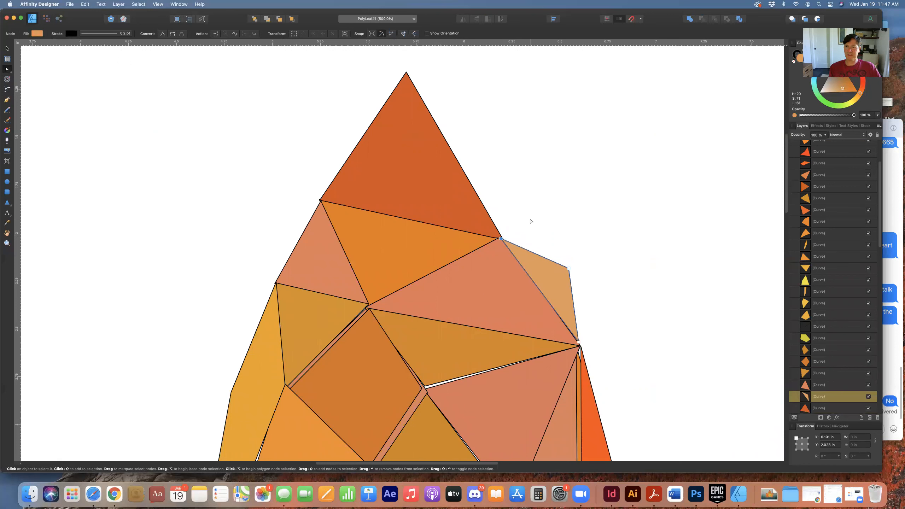
{"action": "left_click", "coordinate": [530, 221]}
- Select all facets and set their stroke colour to None
{"action": "key", "text": "super+a"}
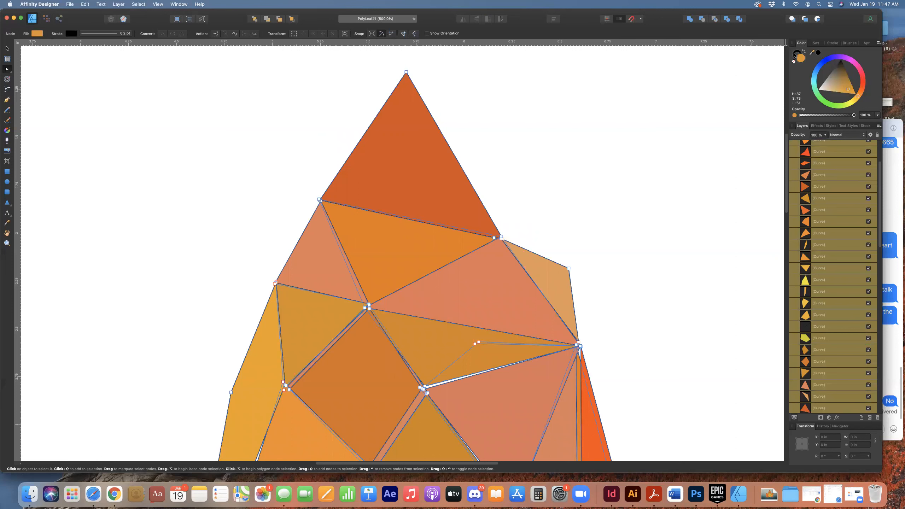
{"action": "left_click", "coordinate": [795, 55]}
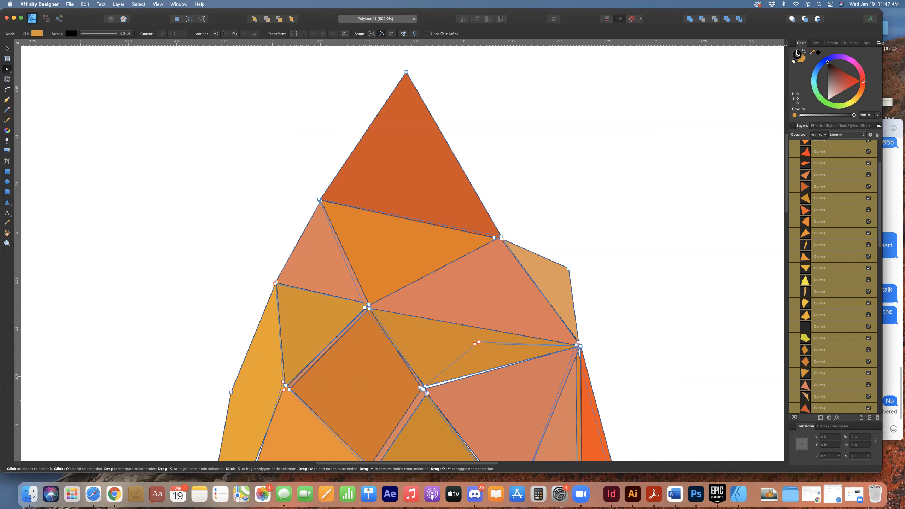
{"action": "left_click", "coordinate": [794, 61]}
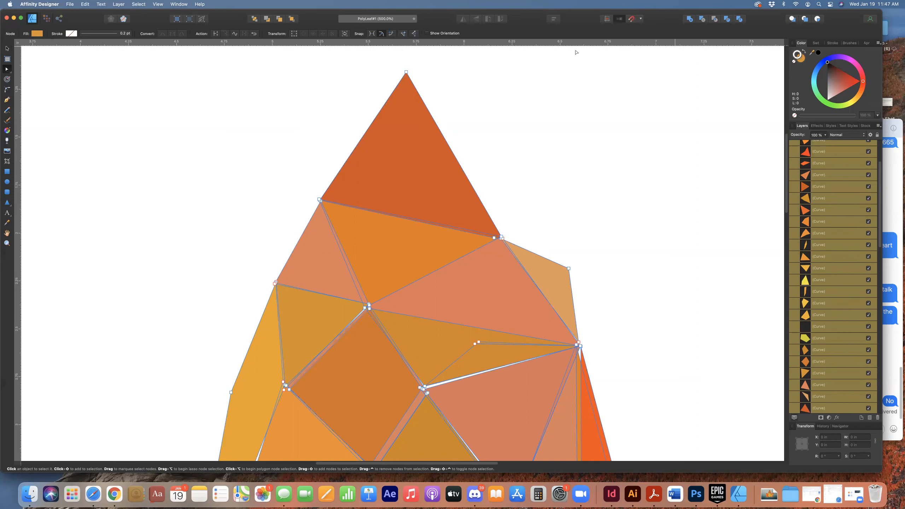
{"action": "left_click", "coordinate": [570, 130]}
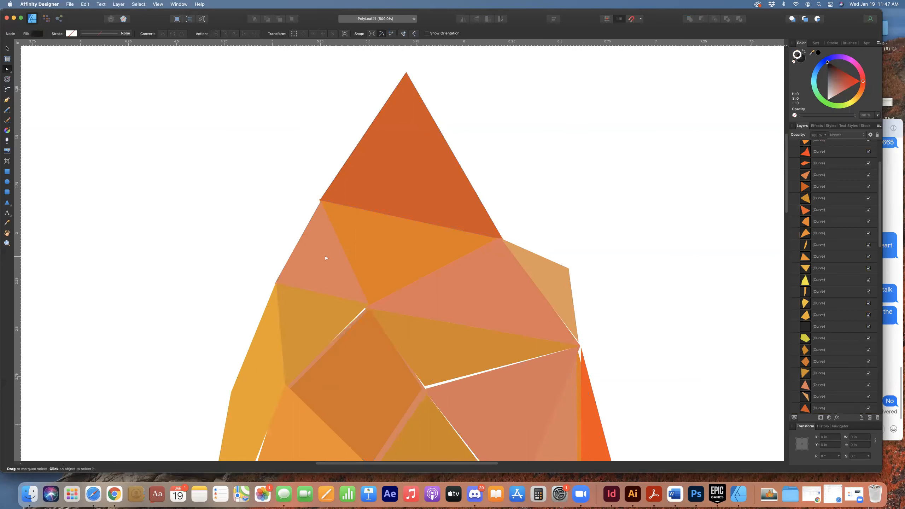
- Zoom out to 200% and snap corners of two right-lobe facets onto their neighbours
{"action": "scroll", "coordinate": [325, 257], "scroll_direction": "down", "scroll_amount": 6}
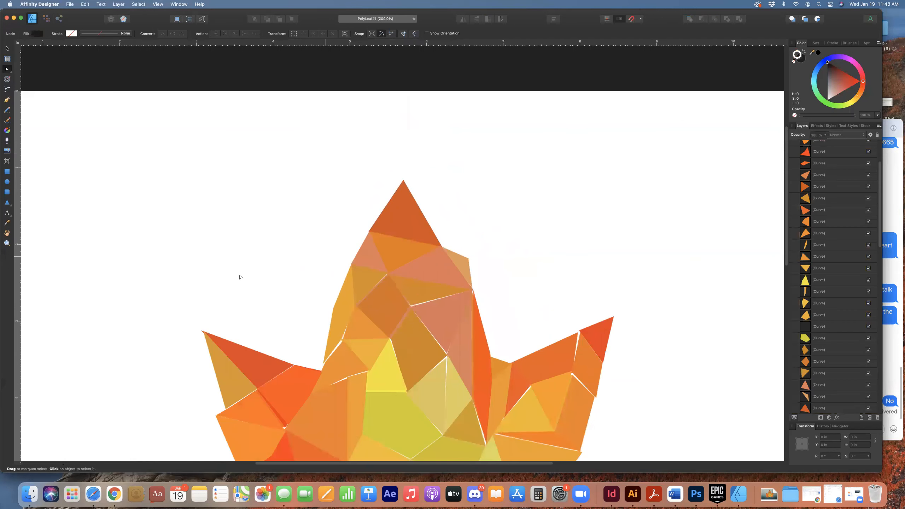
{"action": "scroll", "coordinate": [248, 265], "scroll_direction": "down", "scroll_amount": 5}
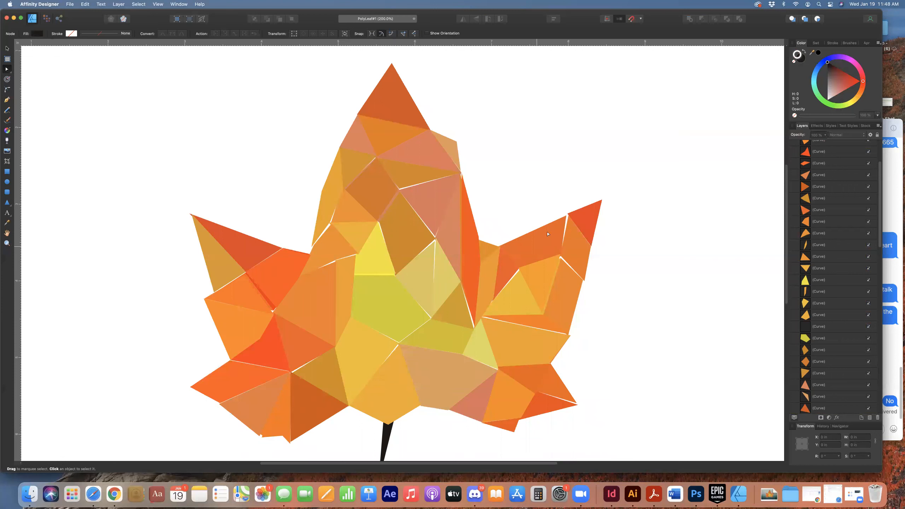
{"action": "left_click", "coordinate": [566, 216]}
{"action": "left_click_drag", "start_coordinate": [568, 215], "coordinate": [570, 214]}
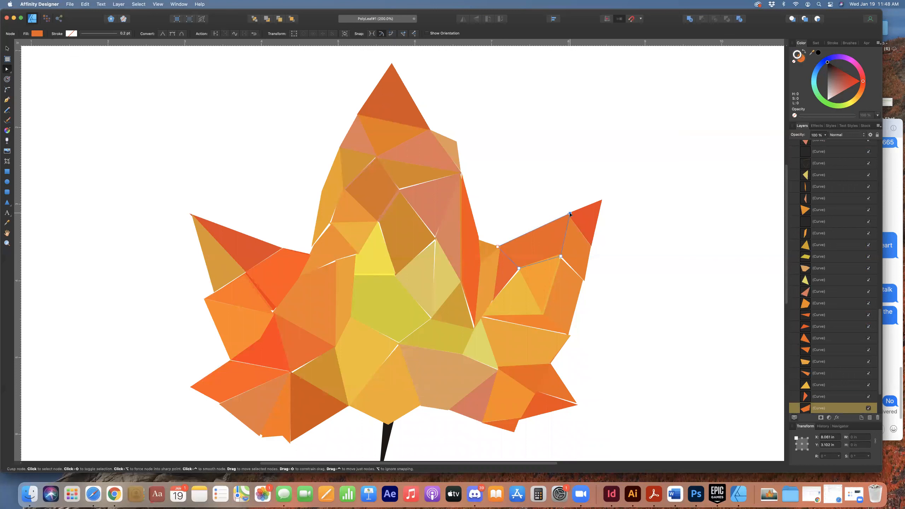
{"action": "left_click", "coordinate": [574, 207]}
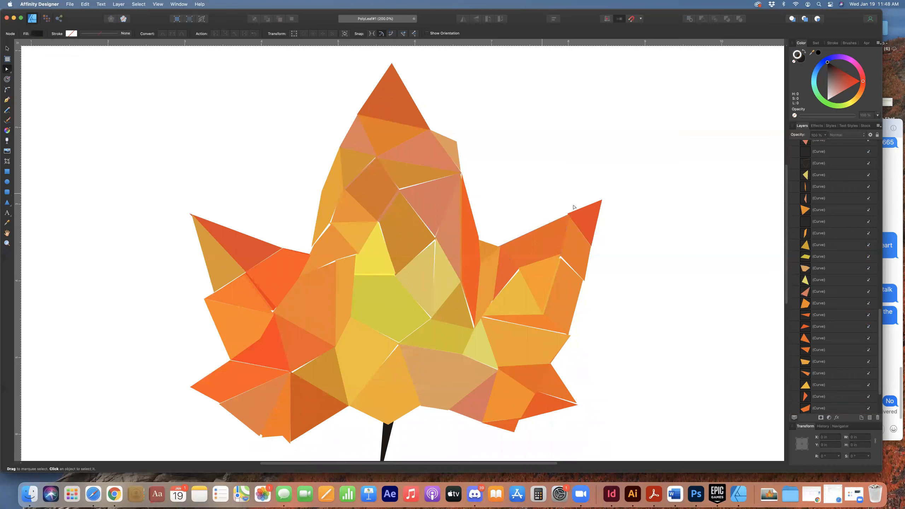
{"action": "left_click", "coordinate": [581, 272]}
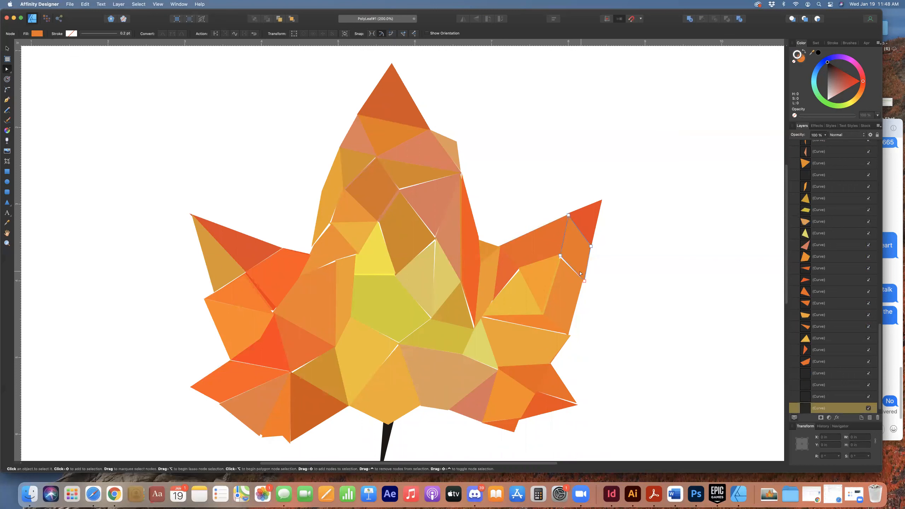
{"action": "left_click", "coordinate": [581, 283]}
{"action": "left_click_drag", "start_coordinate": [581, 283], "coordinate": [582, 284]}
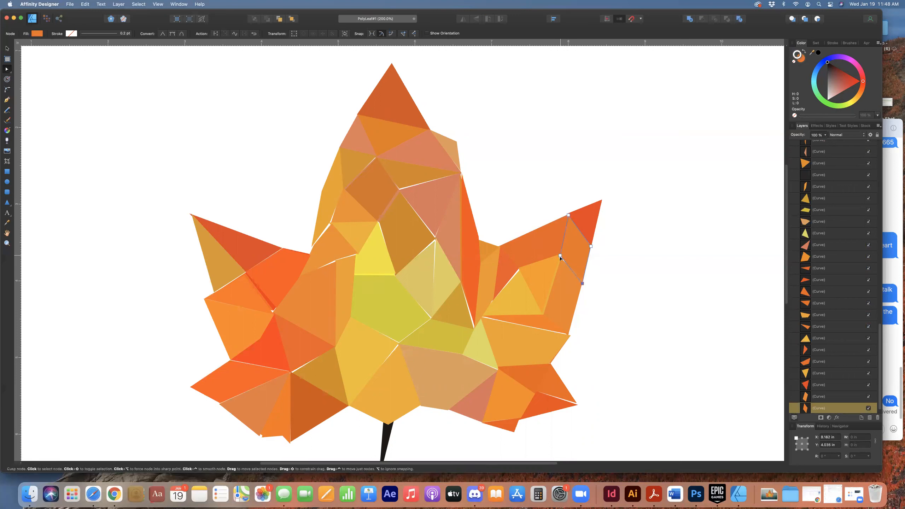
{"action": "left_click", "coordinate": [630, 280]}
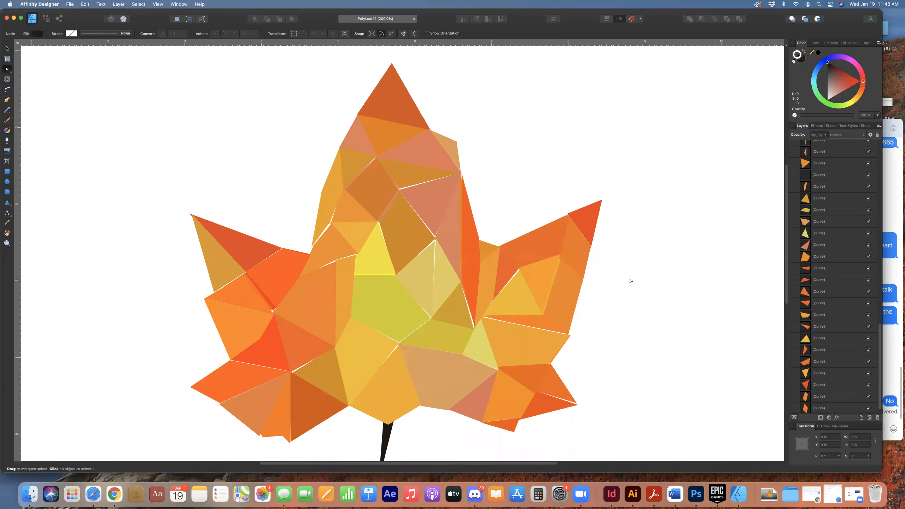
- Move the red tip facet's bottom corner to meet its neighbour and bring the stem into view
{"action": "left_click", "coordinate": [592, 232]}
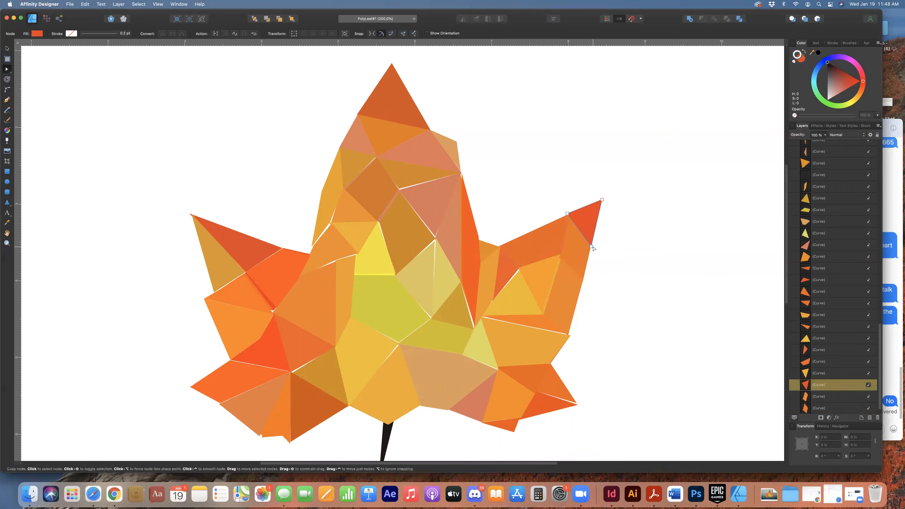
{"action": "left_click_drag", "start_coordinate": [591, 248], "coordinate": [589, 251]}
{"action": "left_click", "coordinate": [632, 254]}
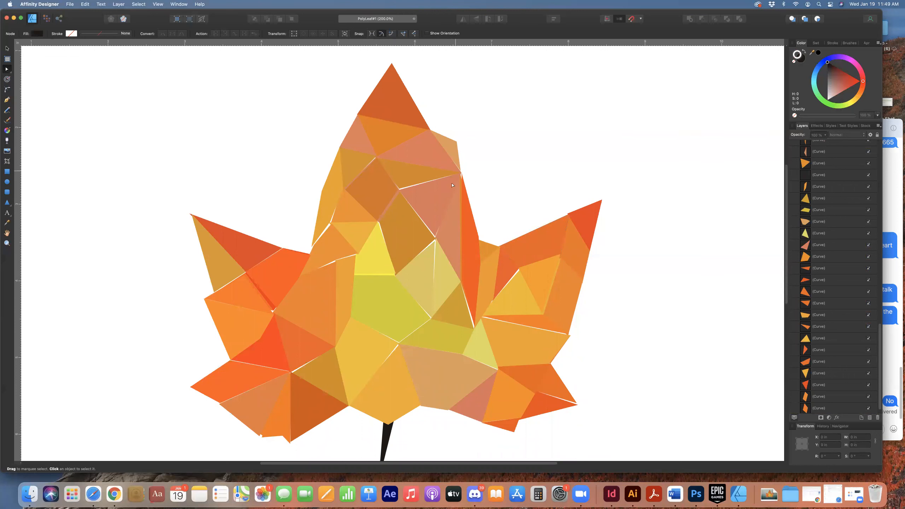
{"action": "left_click_drag", "start_coordinate": [161, 359], "coordinate": [157, 245]}
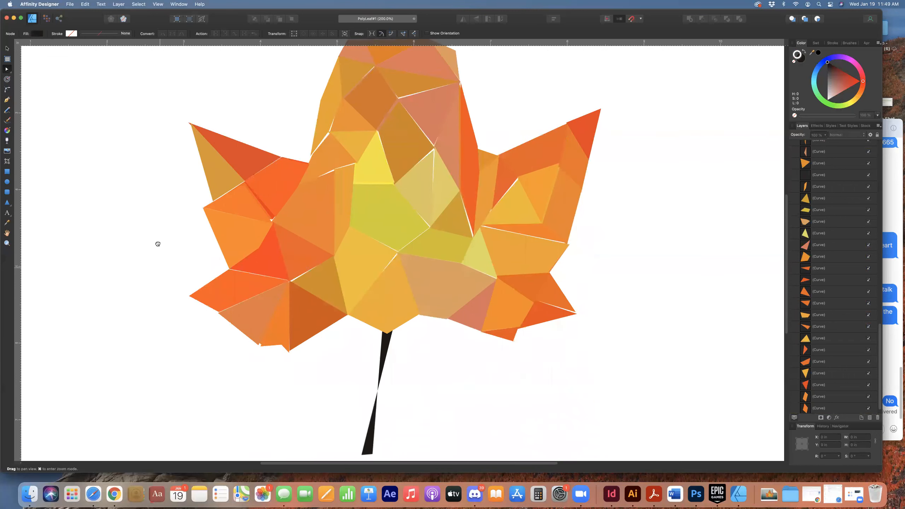